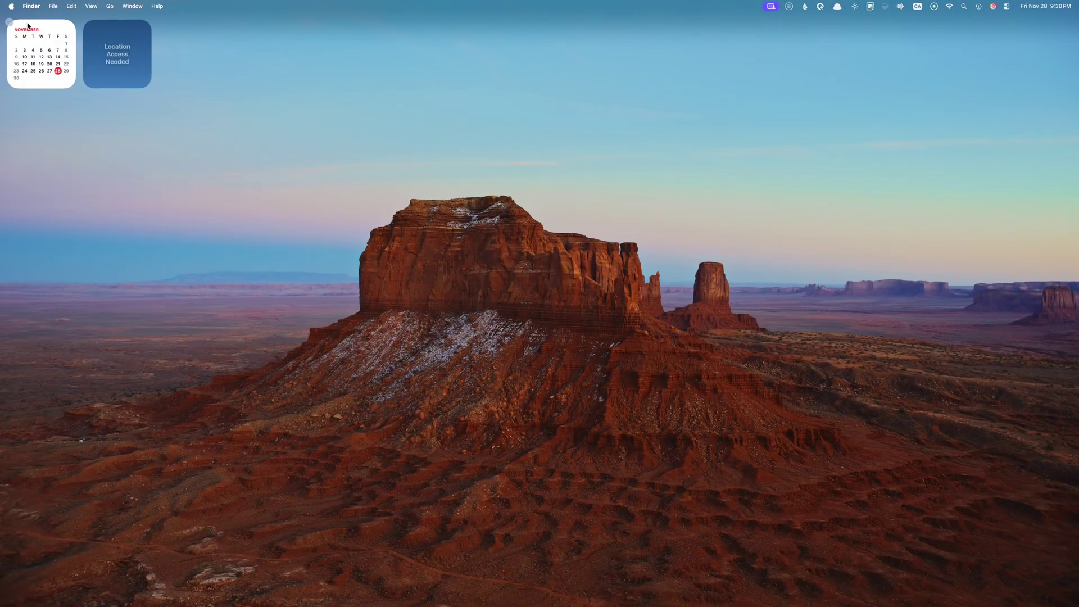
Step: Launch FxFactory, search the catalog for 'deep pan', and download the free Deep Pan effect
key(alt+space)
text(fx)
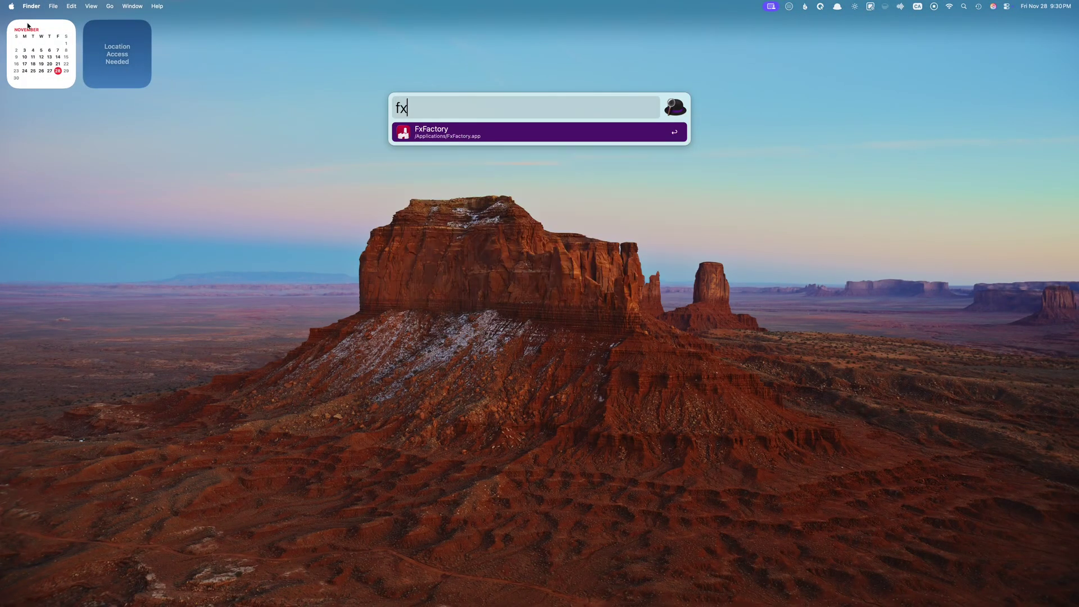
key(Return)
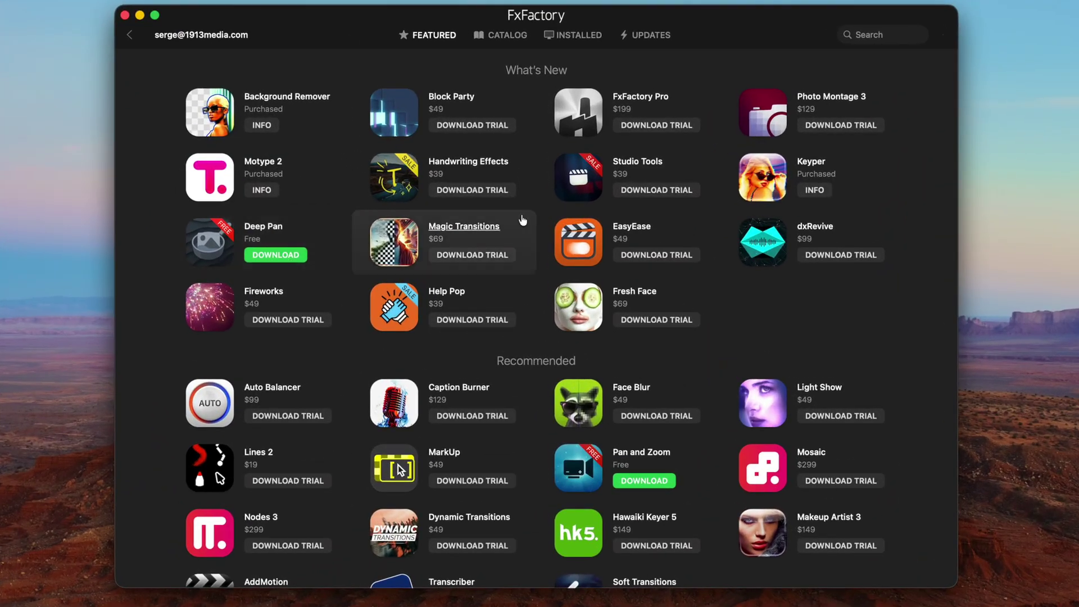
click(869, 34)
text(deep pan)
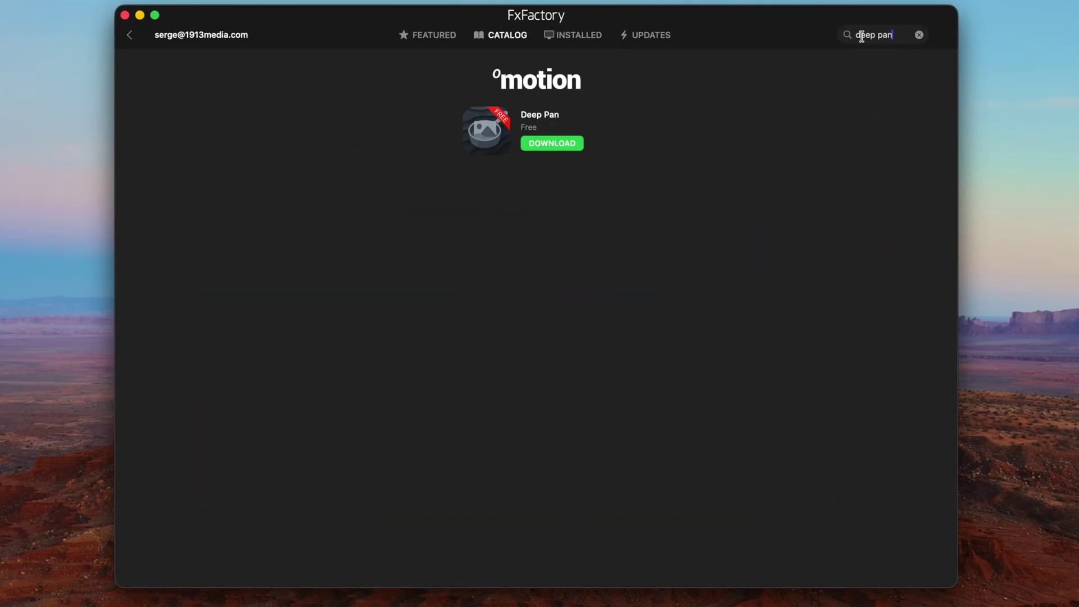
click(546, 150)
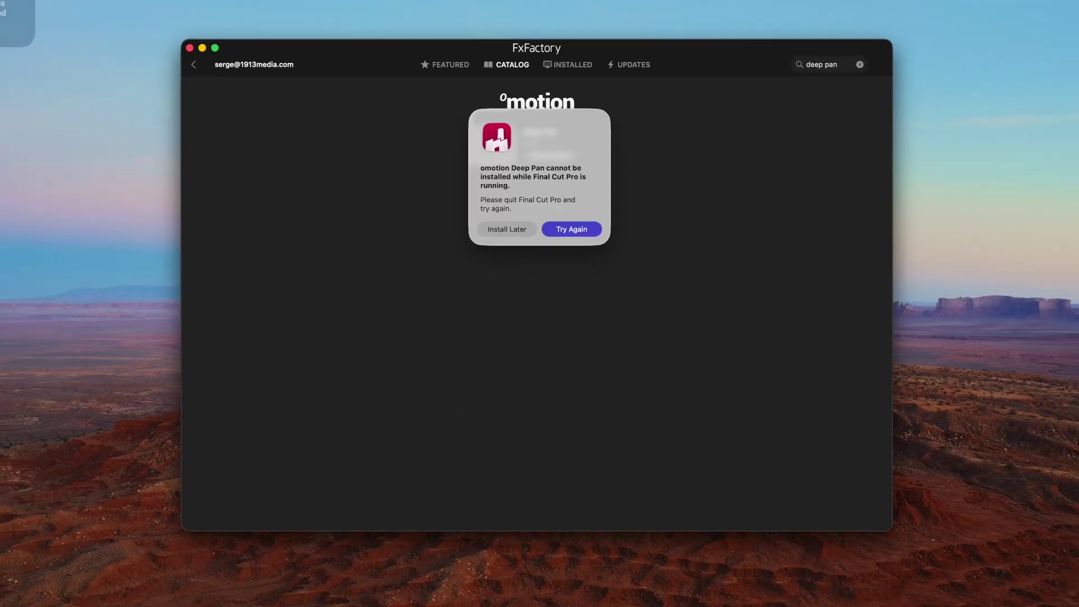
Step: Quit Final Cut Pro from the Dock and retry the Deep Pan installation
right_click(296, 586)
click(254, 551)
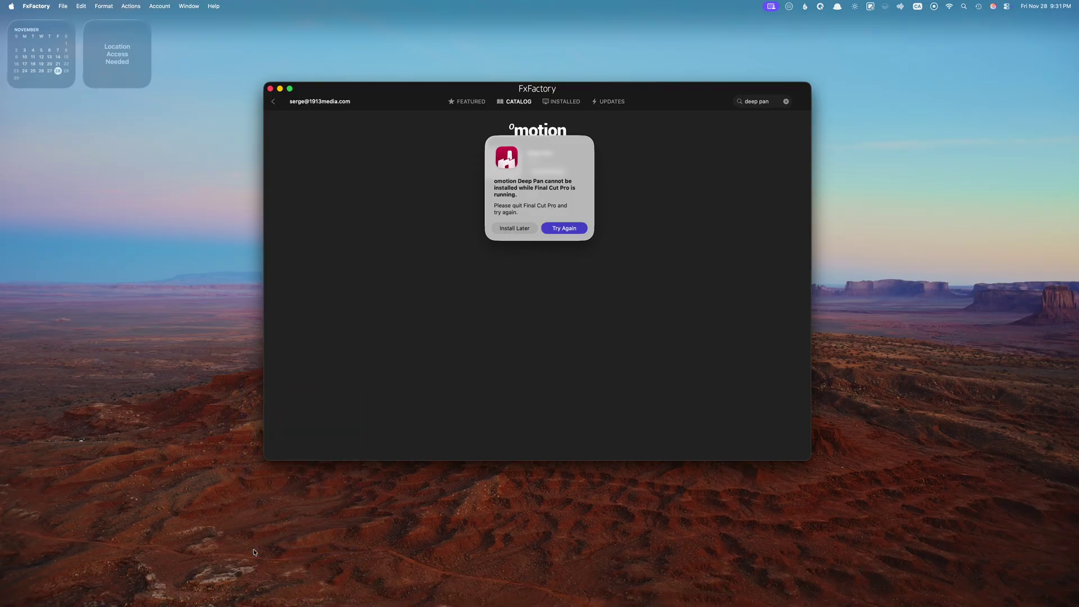
click(564, 228)
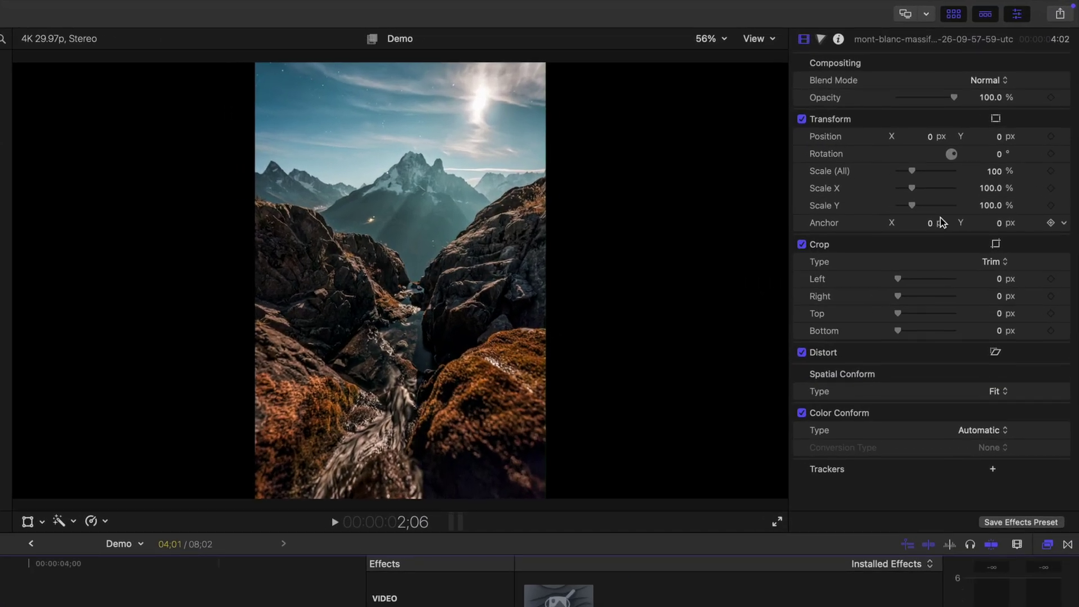
Step: Scale the mountain photo to 132%, set Spatial Conform to Fill, and lower Position Y to -1571.6 px
click(1029, 100)
drag(992, 172, 989, 175)
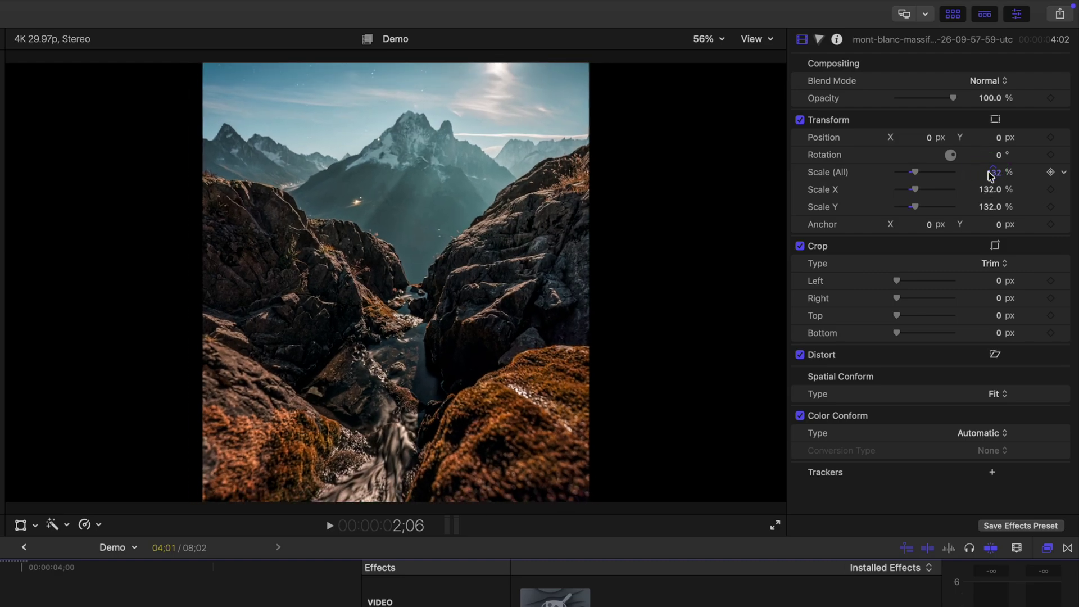
click(1005, 396)
click(1001, 414)
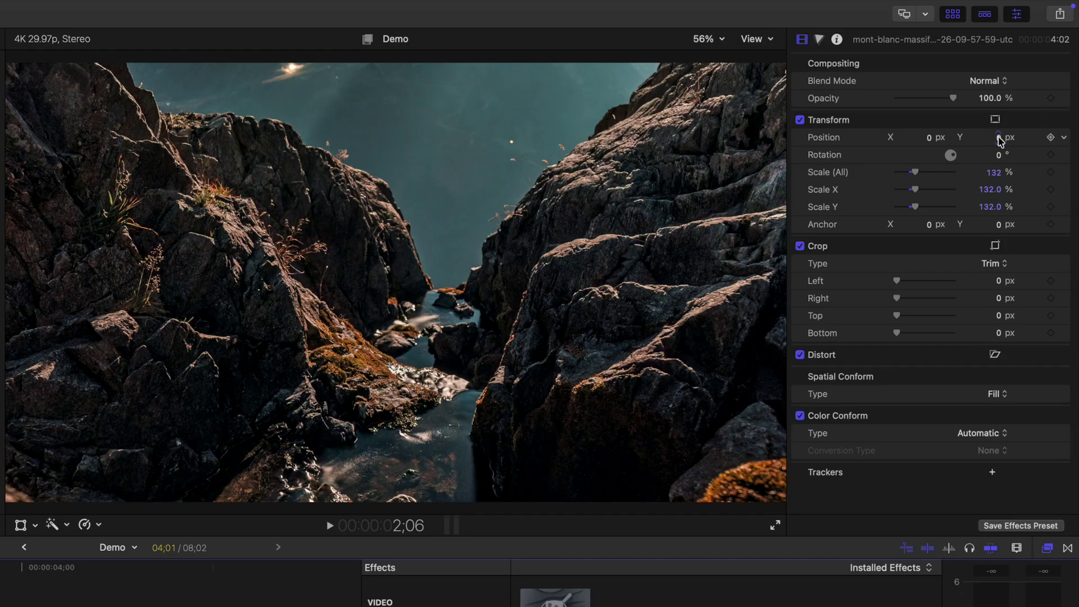
drag(999, 141, 998, 143)
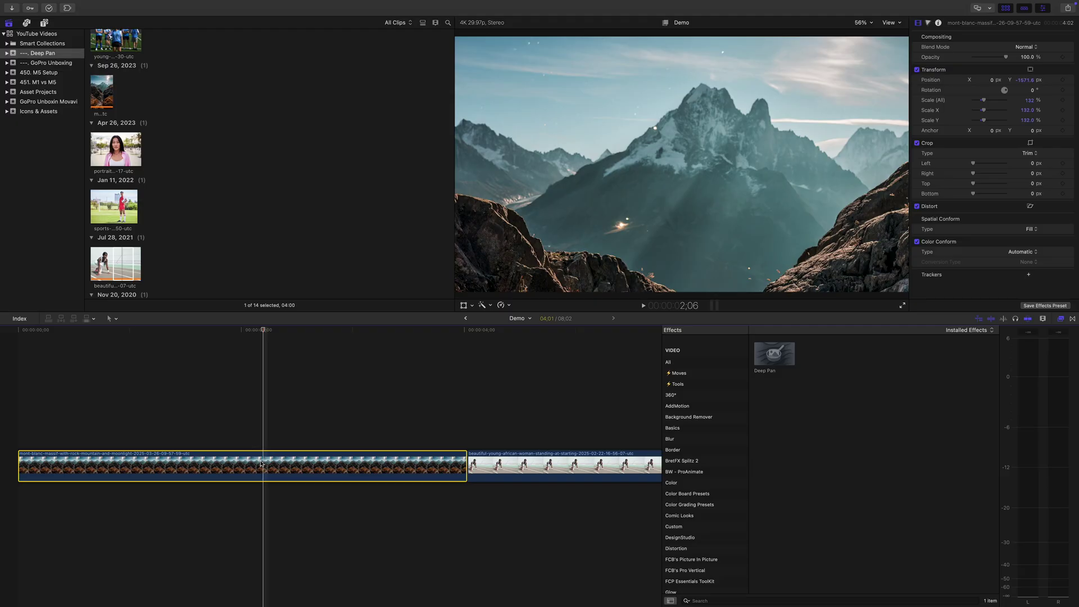
Step: Turn the mountain clip into a compound clip named 'Demo Clip'
key(alt+g)
text(Demo Clip)
key(Return)
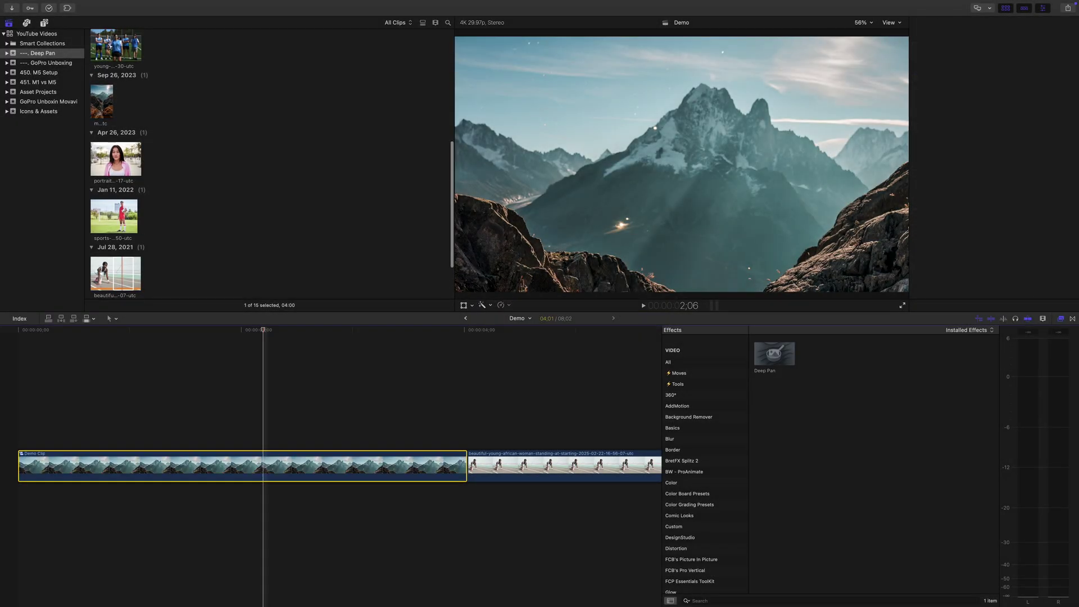
Step: Apply the Deep Pan effect to Demo Clip and play it to preview the parallax move
drag(774, 349, 263, 467)
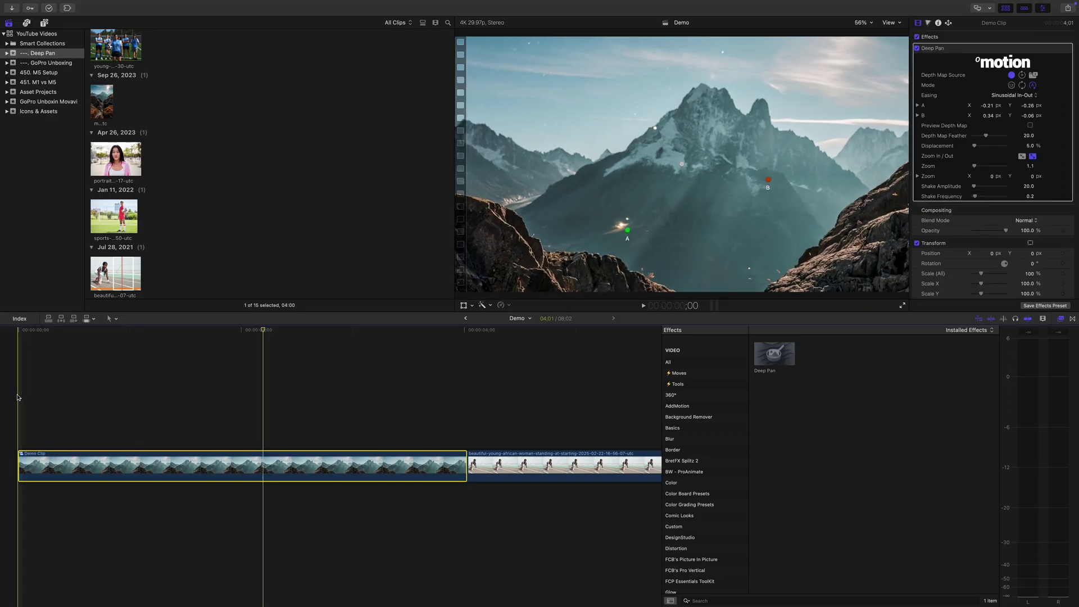
key(space)
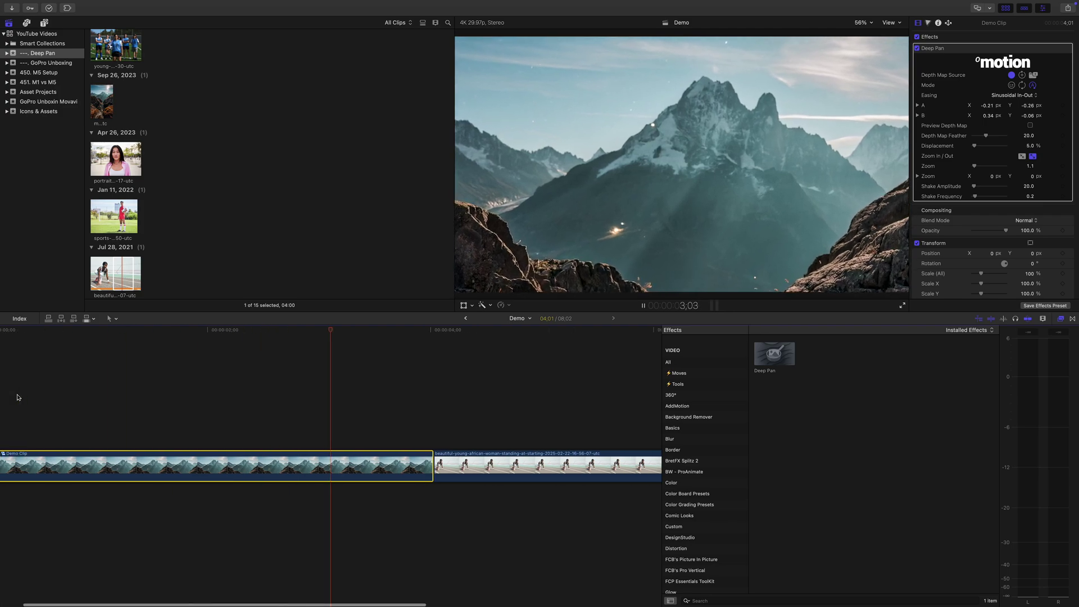
key(space)
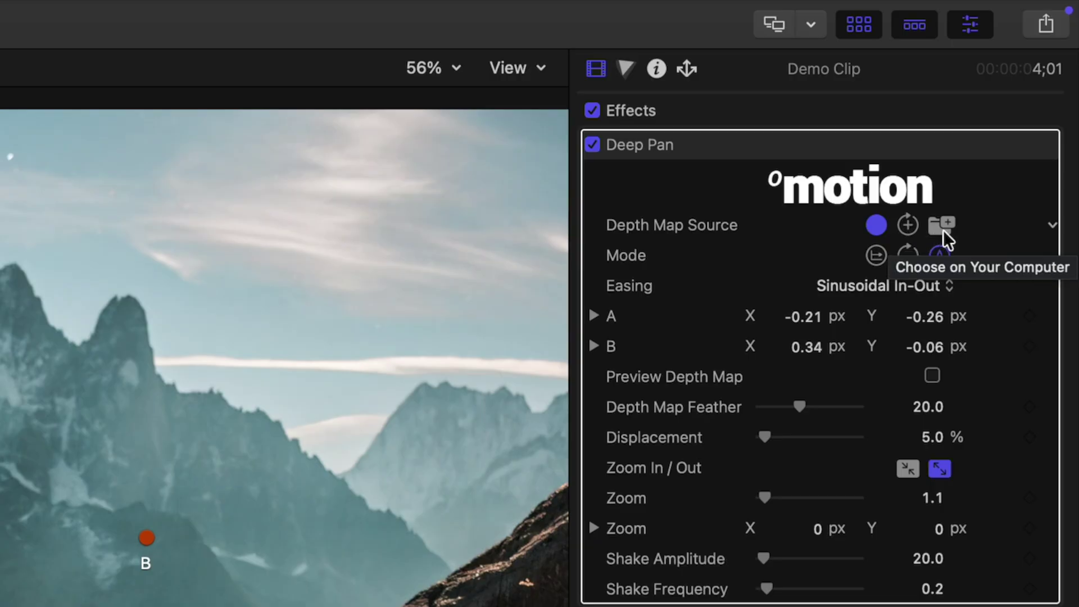
click(881, 229)
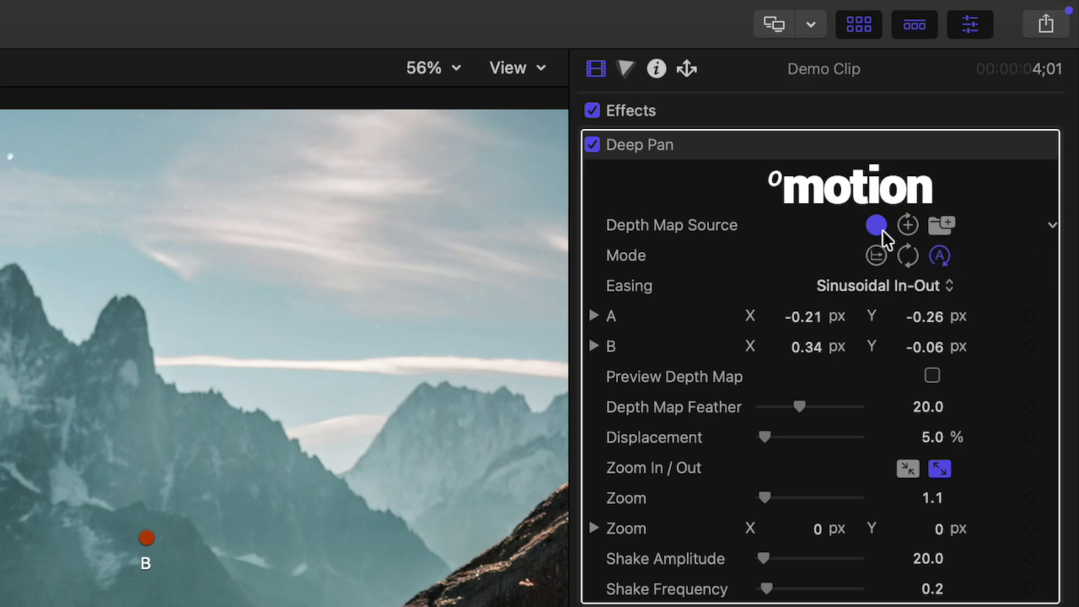
click(931, 375)
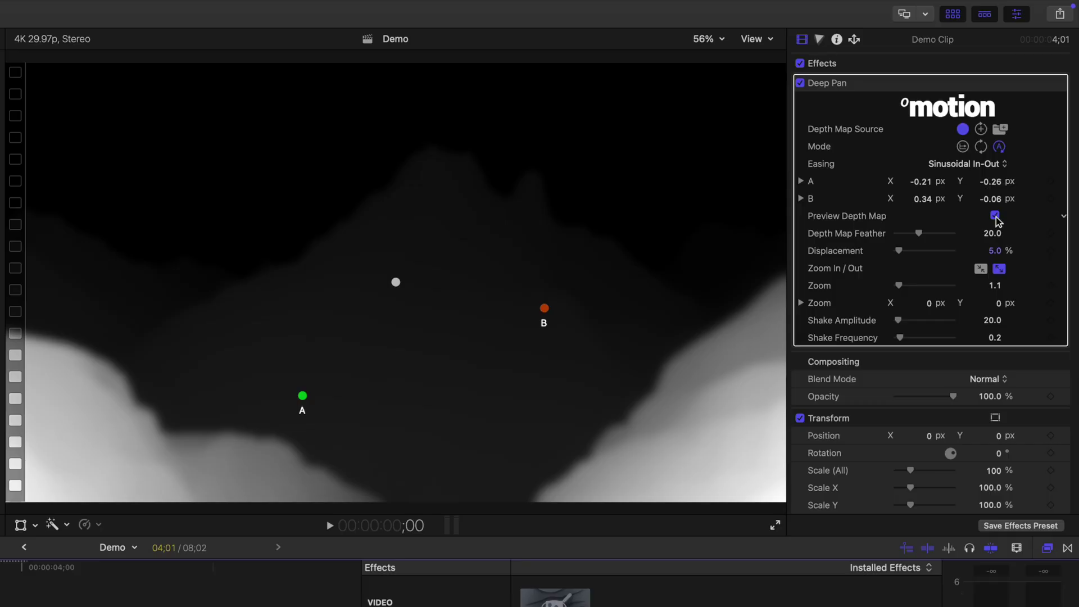
mouse_move(919, 234)
mouse_down()
mouse_move(890, 238)
mouse_move(959, 243)
mouse_move(928, 239)
mouse_up()
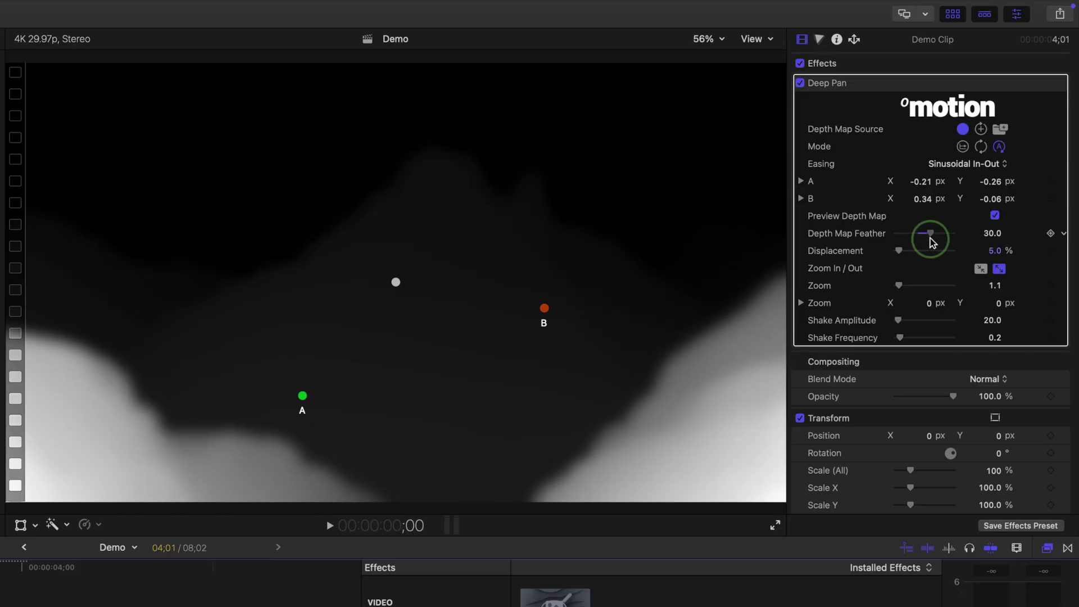
click(1063, 233)
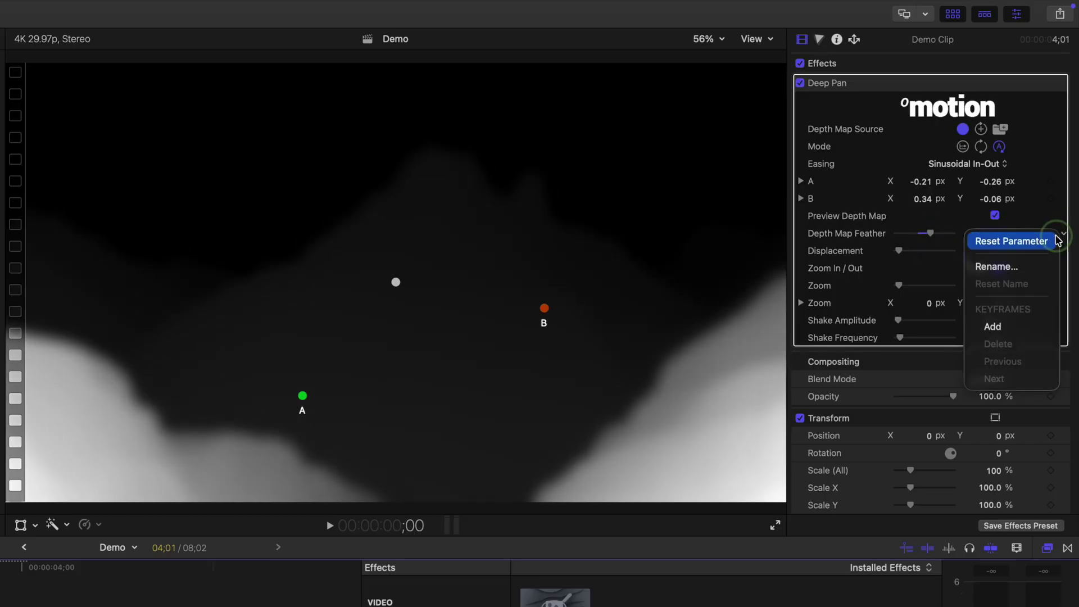
click(1049, 240)
click(995, 216)
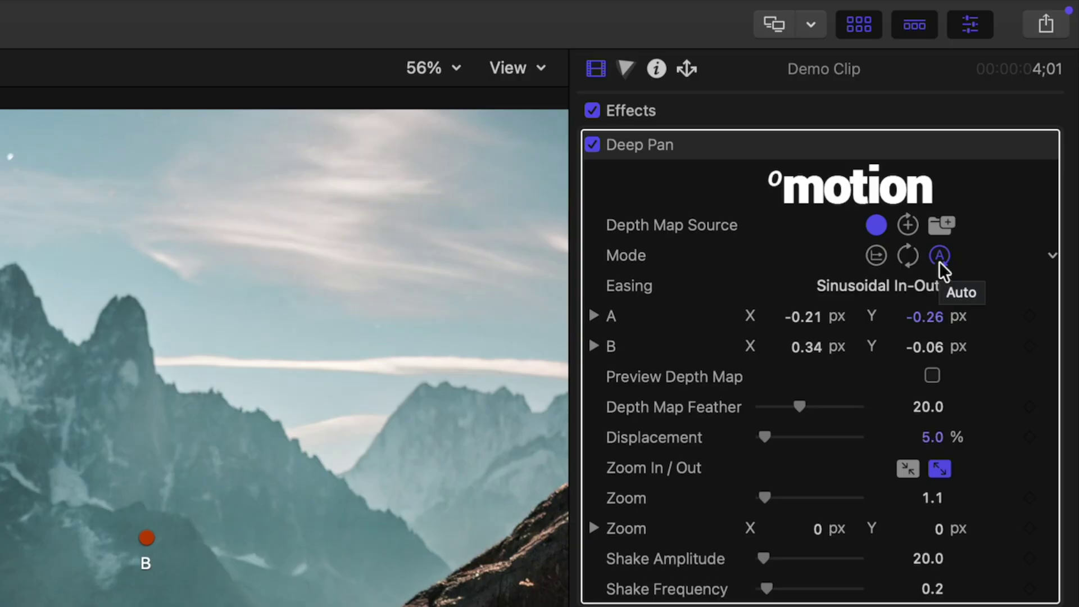
Step: Try Deep Pan's Loop mode with Frequency 0.87, then the Progress mode
click(907, 256)
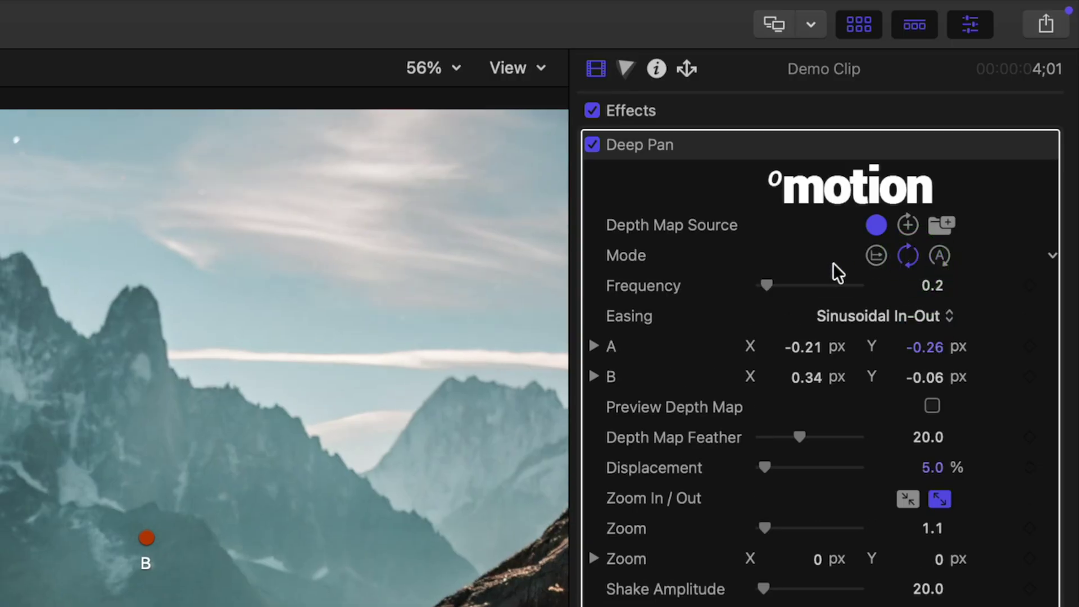
mouse_move(766, 285)
mouse_down()
mouse_move(832, 286)
mouse_move(756, 285)
mouse_up()
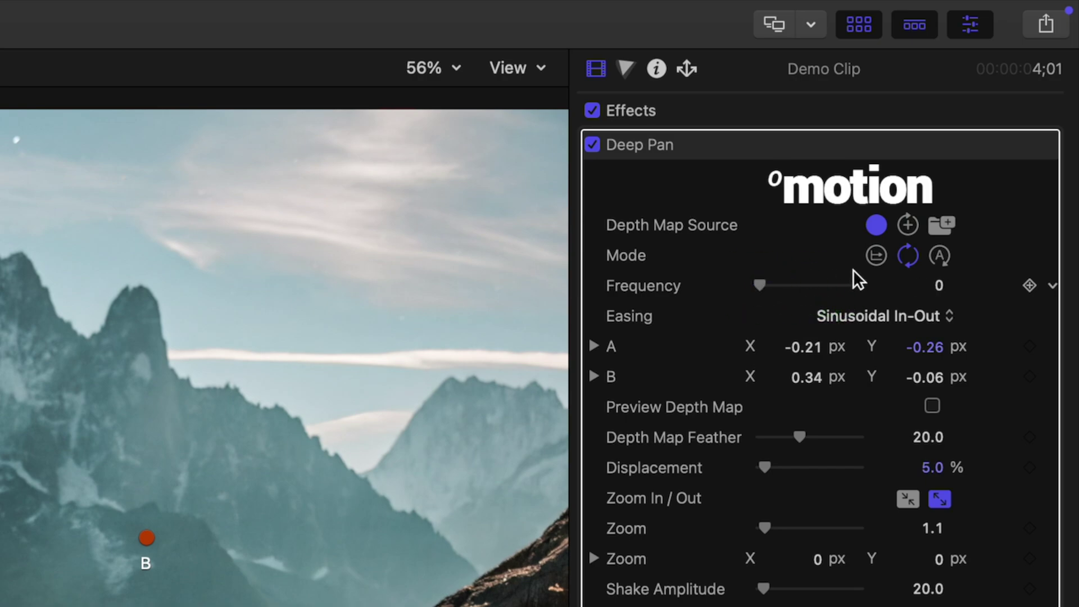
click(877, 259)
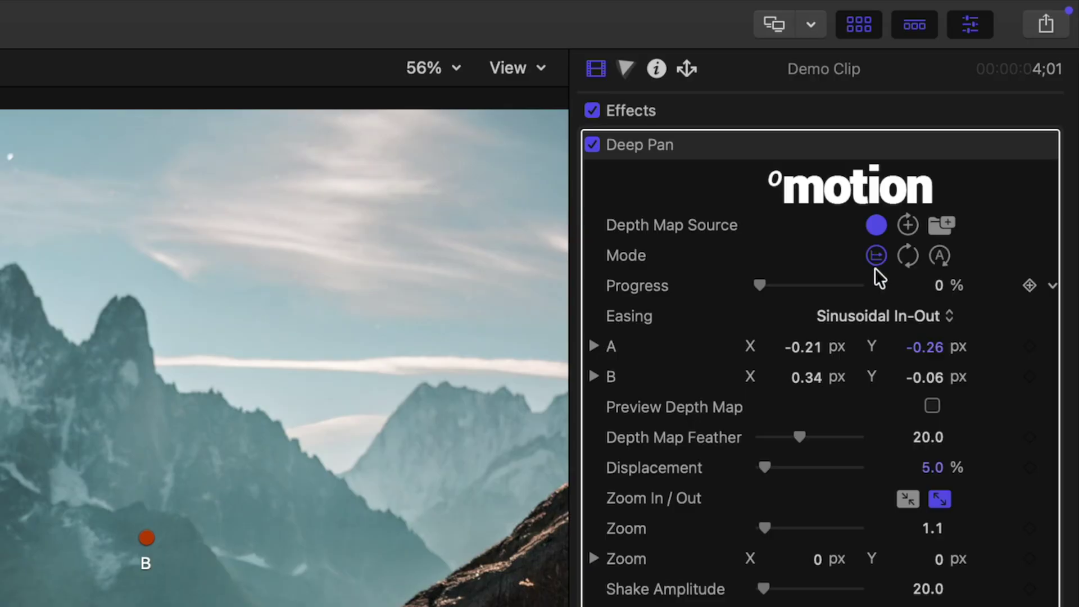
Step: Switch the camera move to Auto mode with Sinusoidal In-Out easing
click(940, 257)
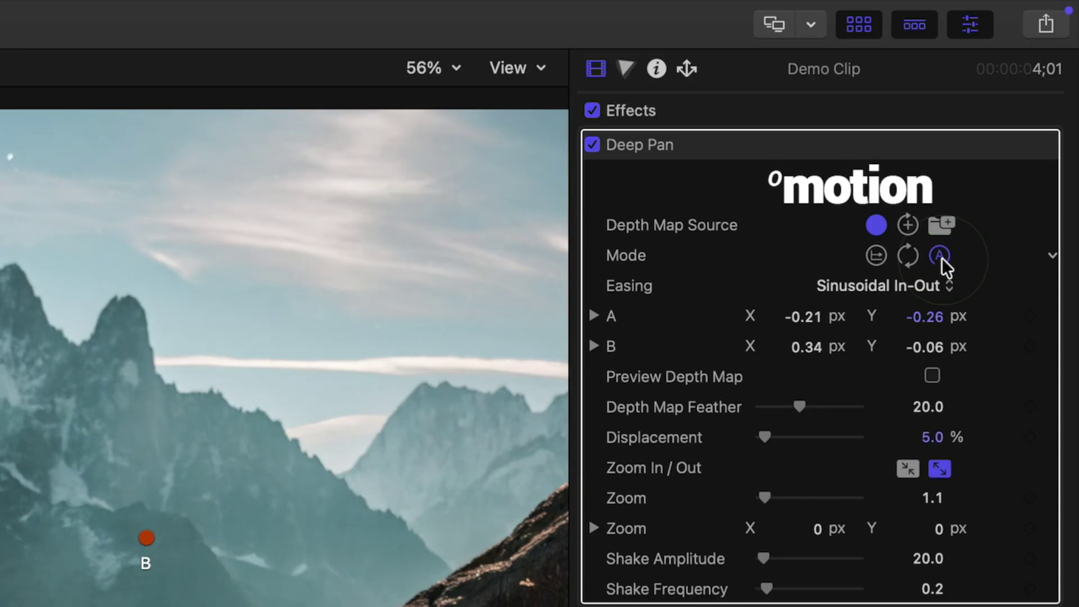
click(950, 286)
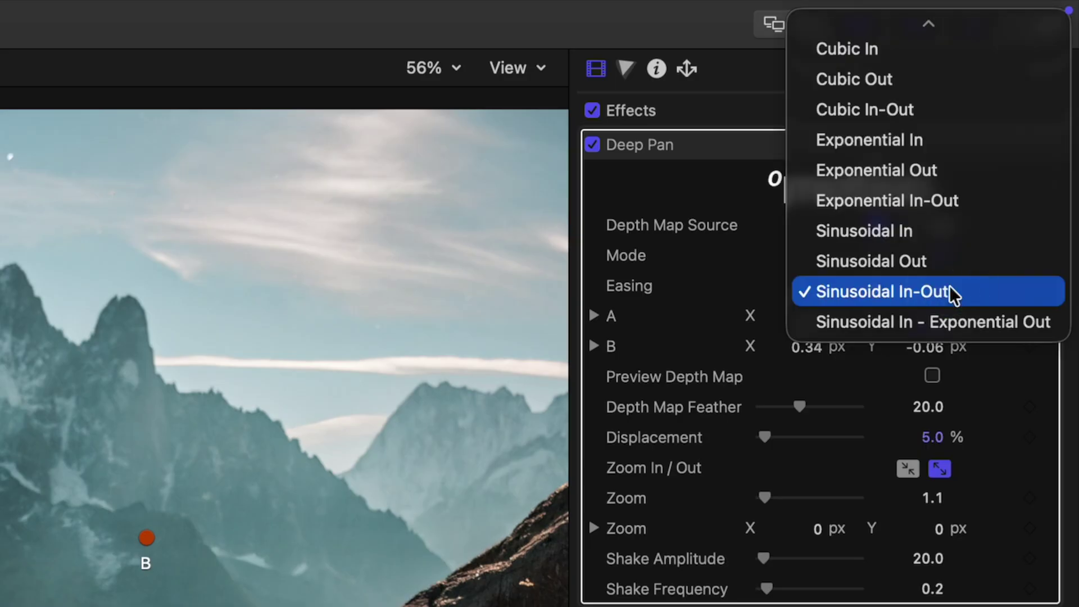
scroll(949, 285, up, 3)
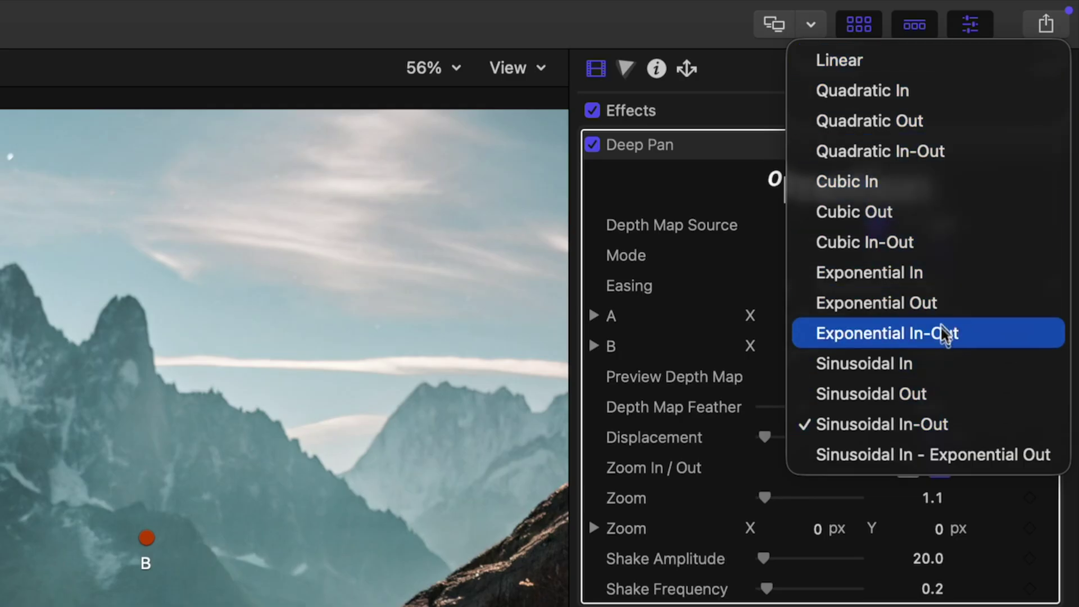
click(969, 411)
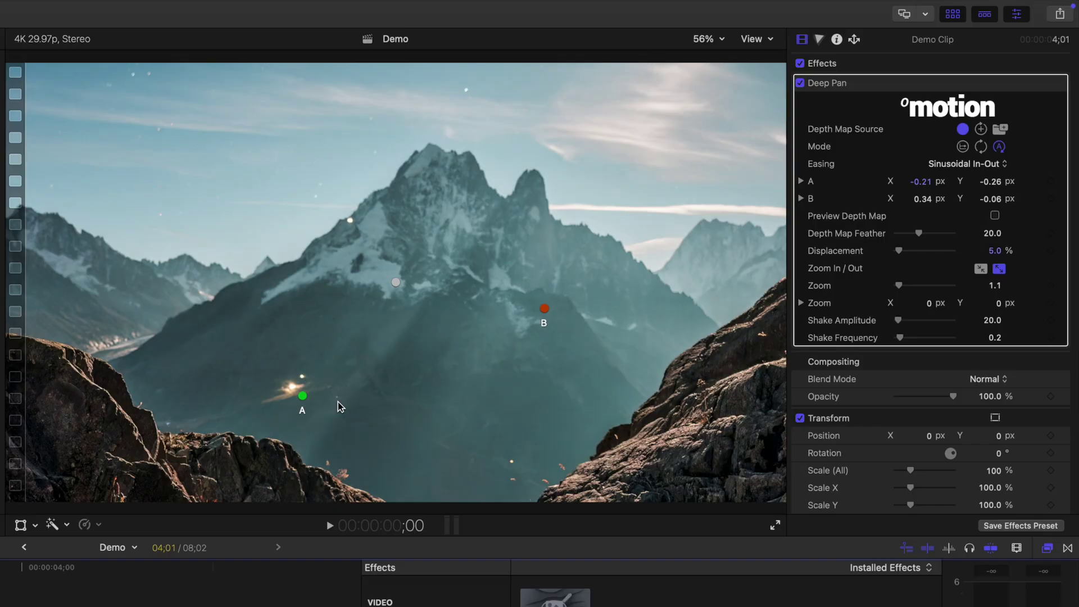
Step: Move point A to -0.61, -0.19 and B to 0.72, -0.06, lower the zoom centre, and set Zoom 1.02
drag(302, 400, 128, 368)
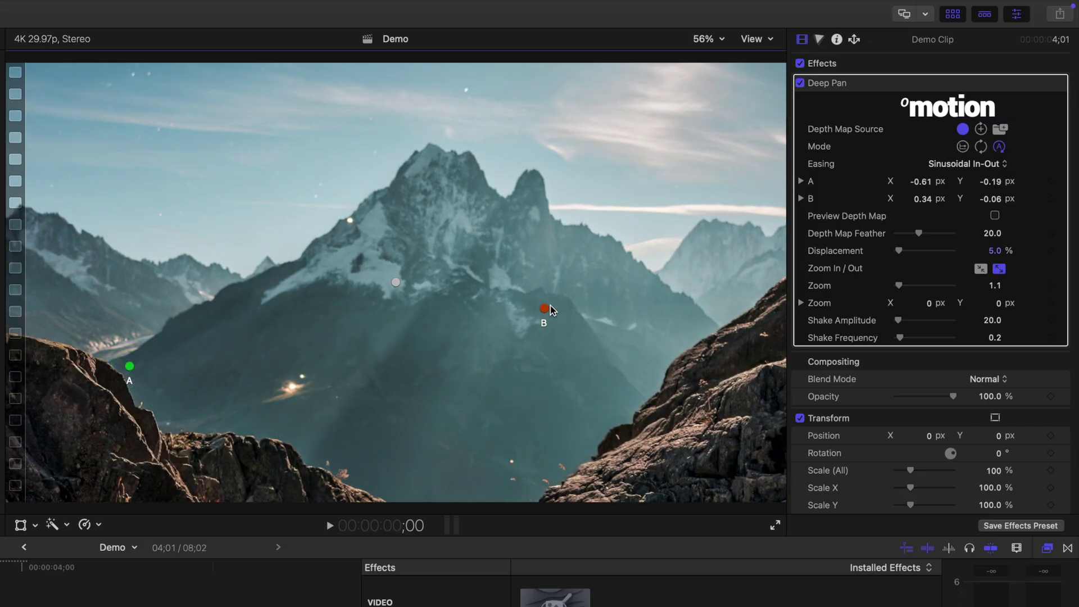
drag(544, 309, 690, 297)
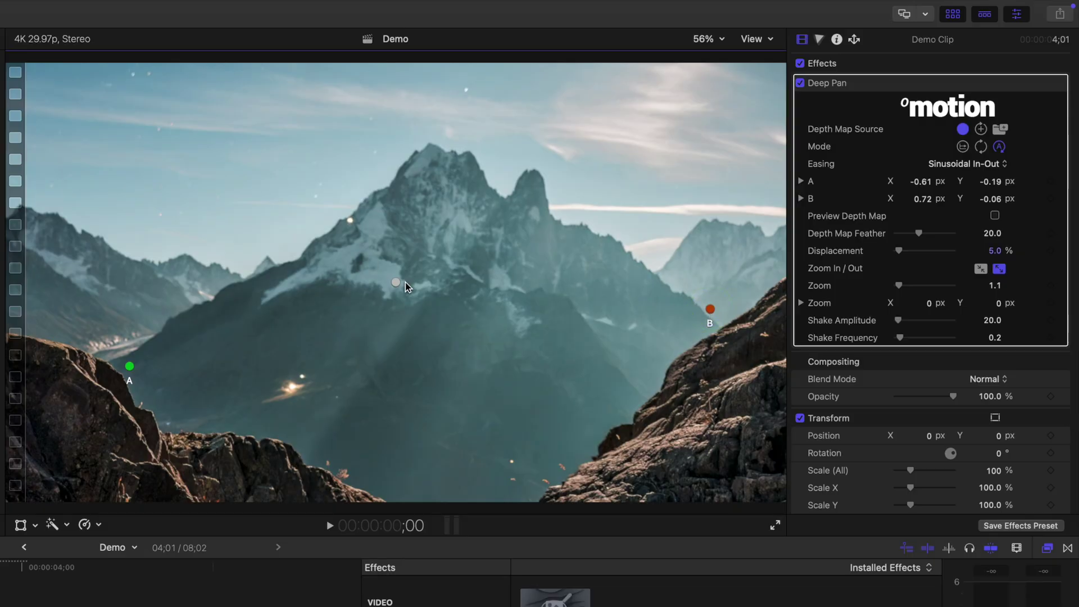
drag(397, 286, 416, 351)
key(space)
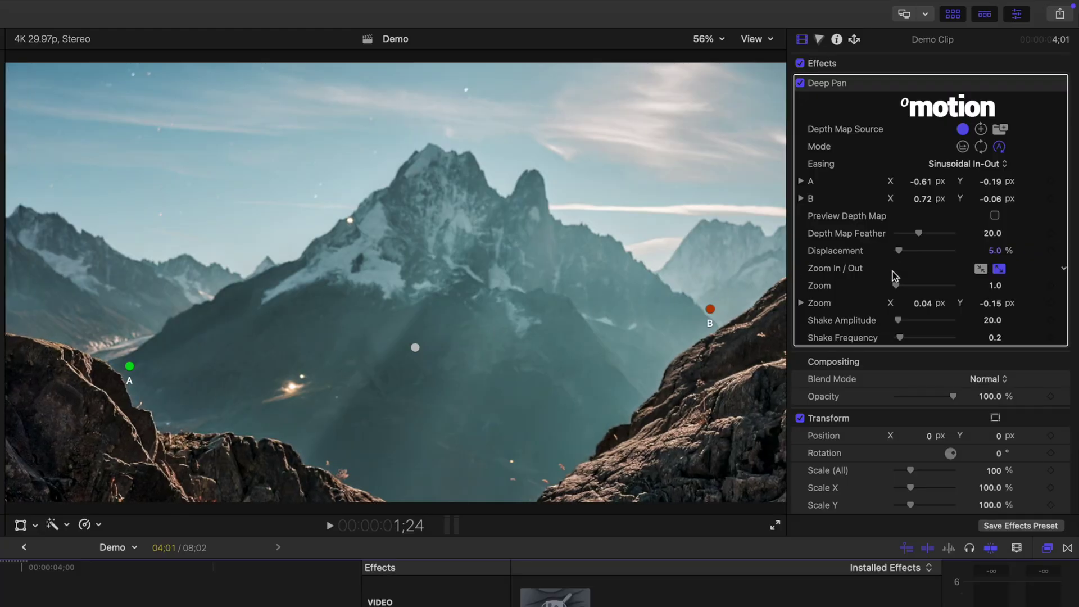
drag(894, 290, 897, 289)
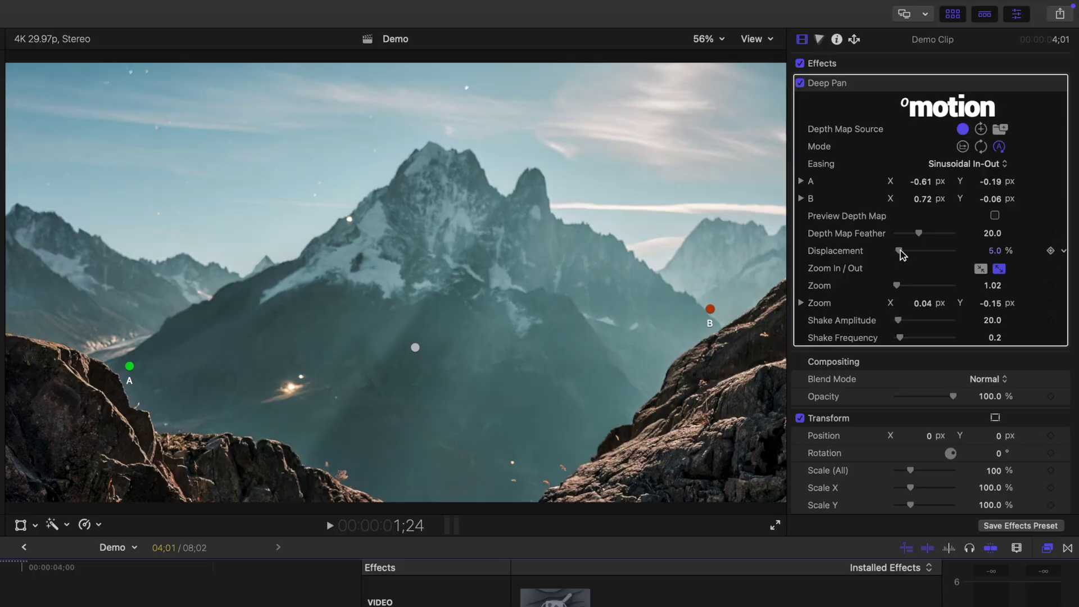
Step: Reset Deep Pan Displacement to 5.0 % after raising it, and set Shake Amplitude to 22.0
mouse_move(902, 254)
mouse_down()
mouse_move(956, 256)
mouse_move(918, 256)
mouse_up()
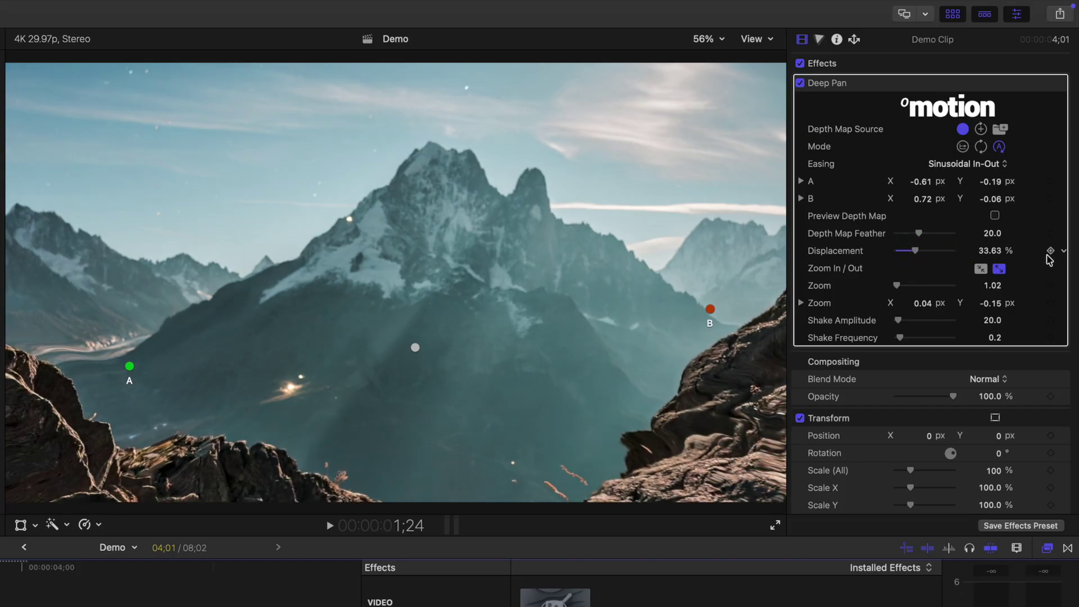
click(1060, 253)
click(1047, 259)
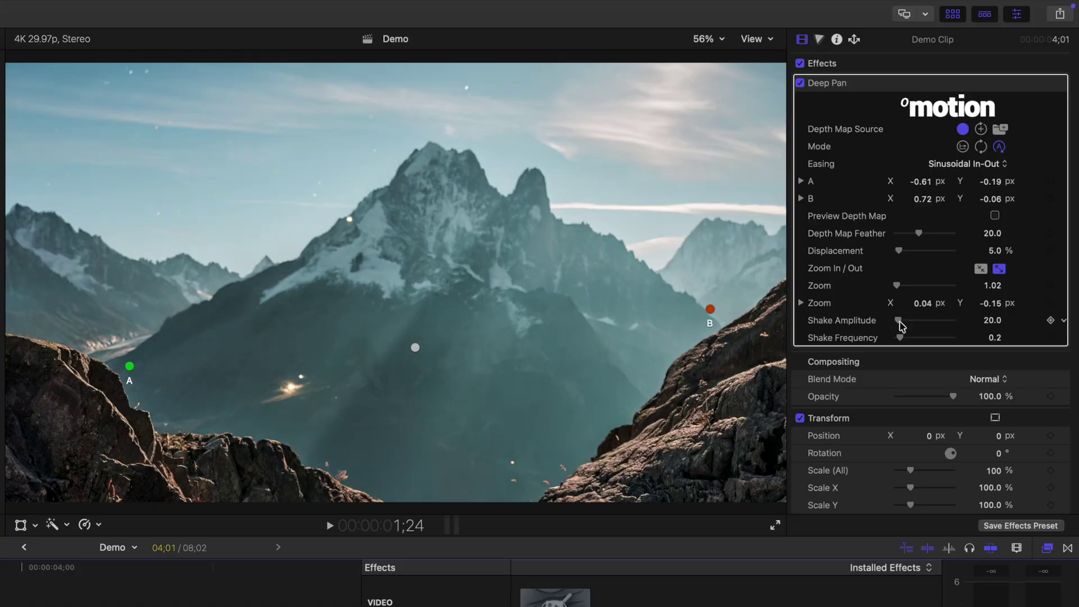
drag(899, 322, 902, 321)
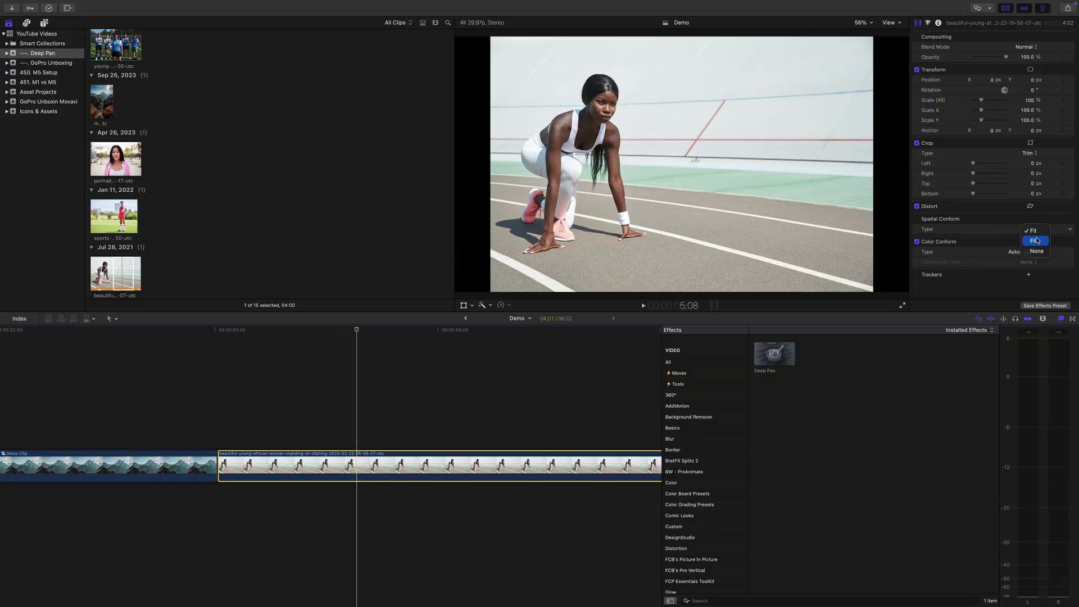
Step: Set the sprinter photo to Fill, make it compound clip Demo Clip 1, add Deep Pan, and preview it
click(1037, 240)
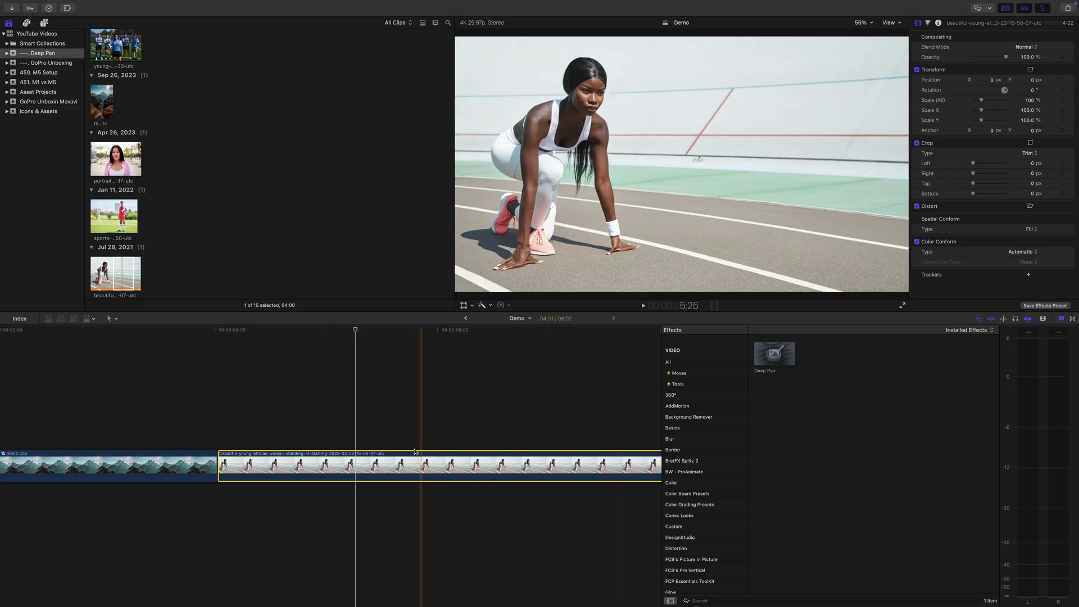
key(alt+g)
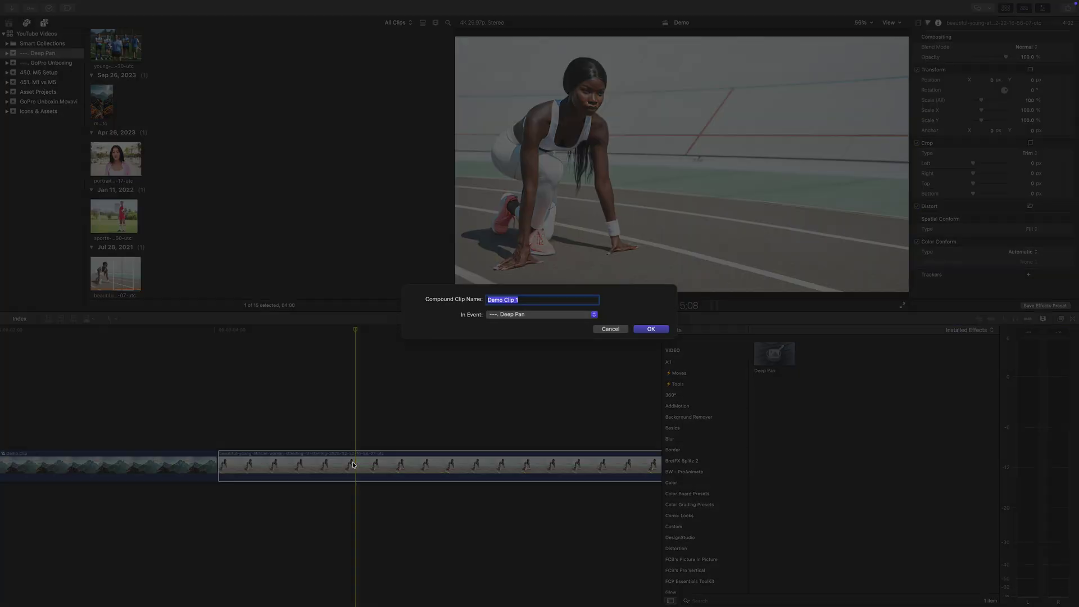
key(Return)
drag(771, 354, 446, 466)
drag(355, 331, 343, 389)
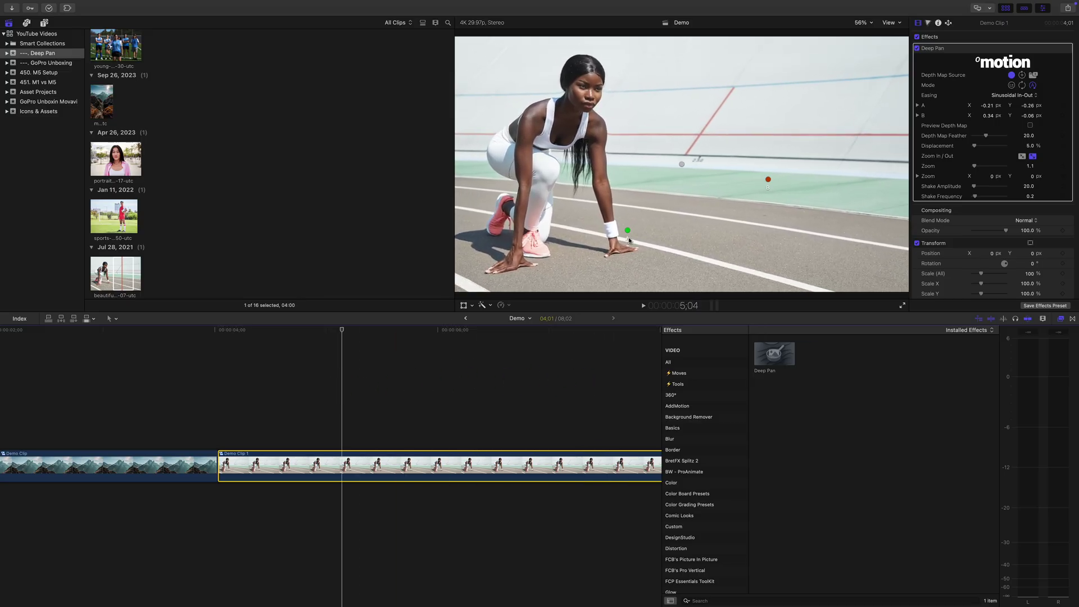
Step: Place point A on the sprinter's shoe and B on her head, with Displacement 3.93% and Shake Amplitude 28.6
drag(628, 233, 541, 244)
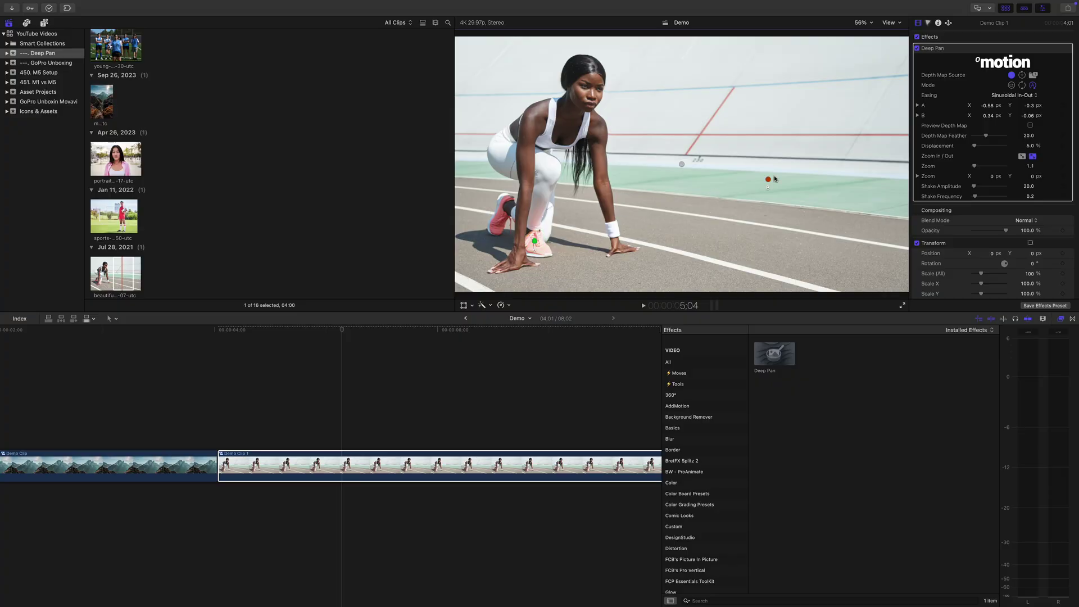
drag(753, 174, 601, 83)
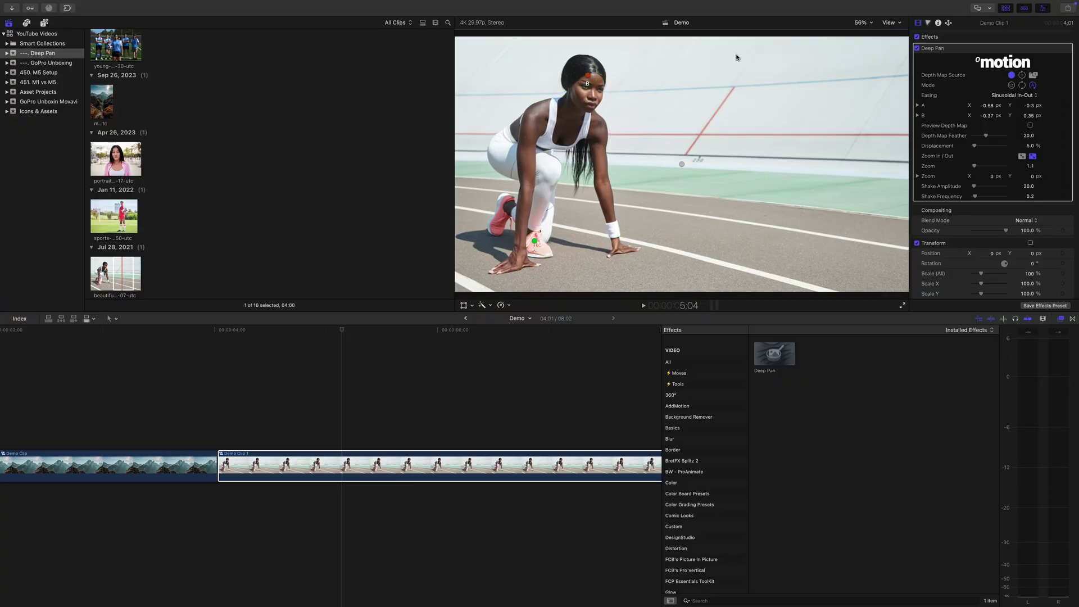
drag(1031, 147, 1031, 148)
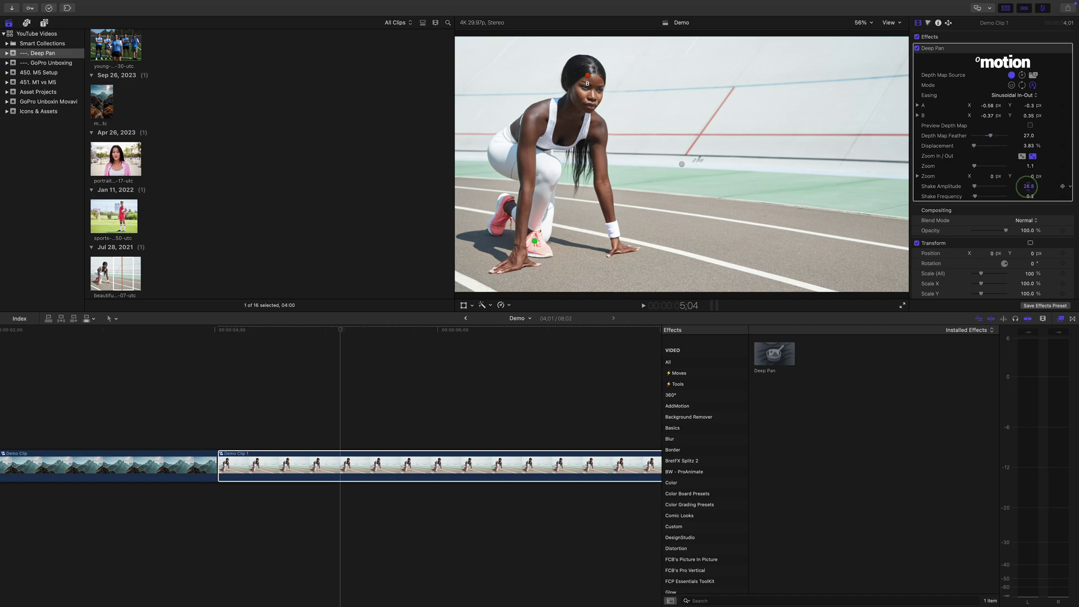
drag(1027, 189, 1028, 188)
click(365, 466)
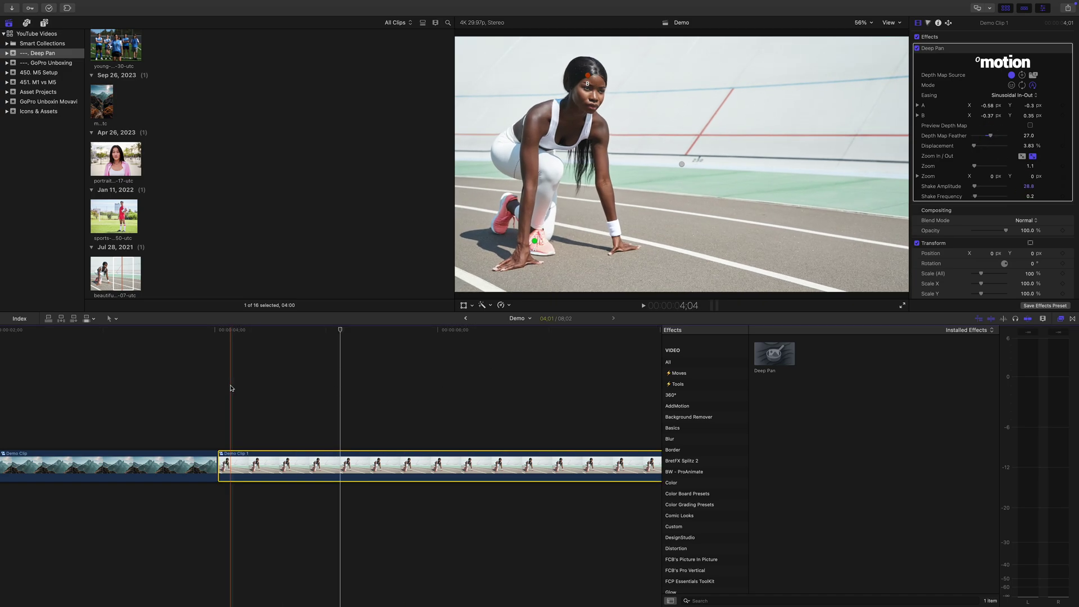